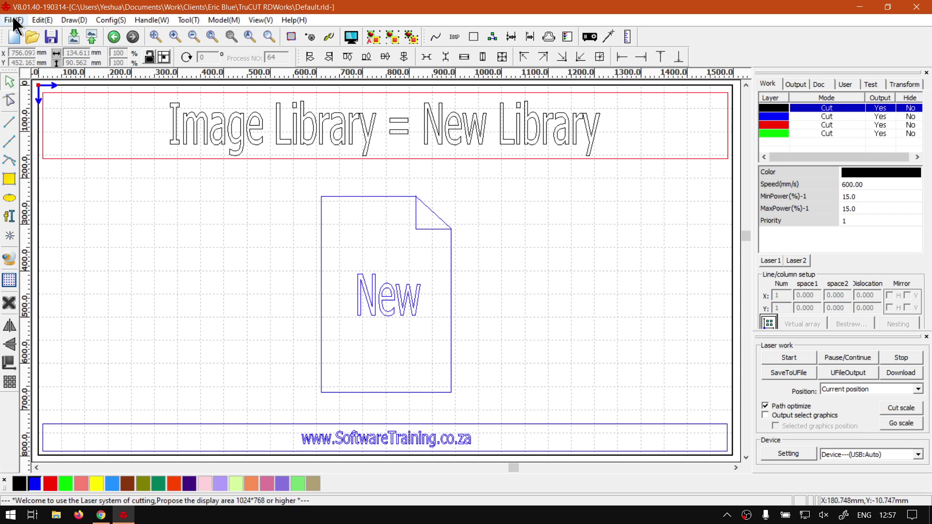
Open the image library window and move it to the middle of the drawing area.
{"action": "key", "text": "super+plus"}
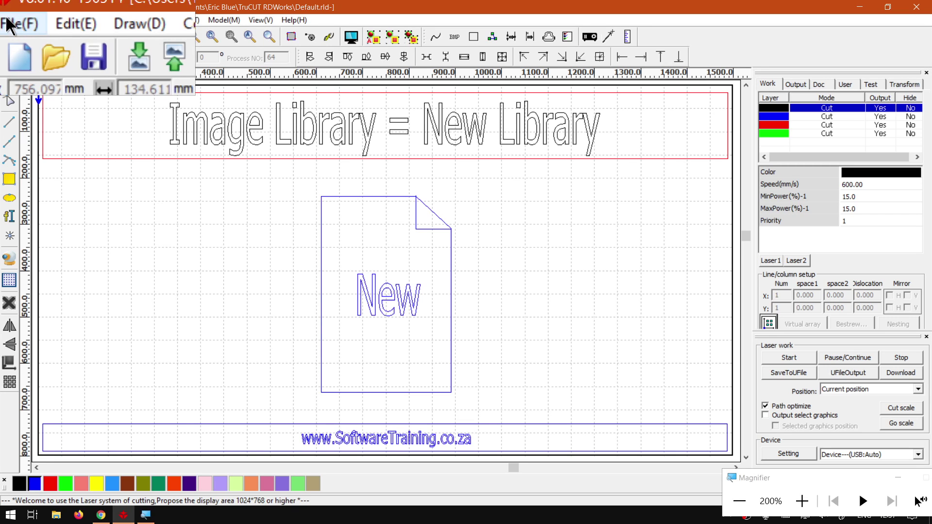
{"action": "left_click", "coordinate": [10, 24]}
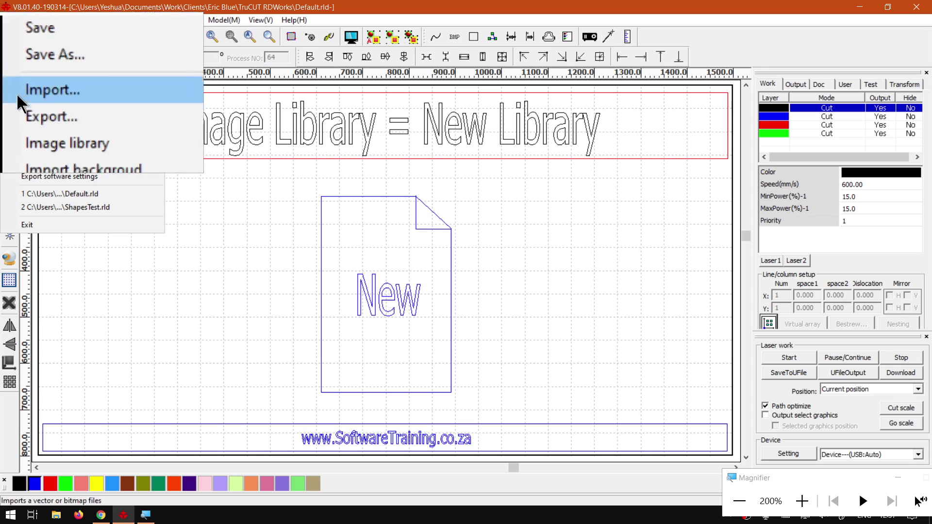
{"action": "left_click", "coordinate": [37, 123]}
{"action": "key", "text": "super+Escape"}
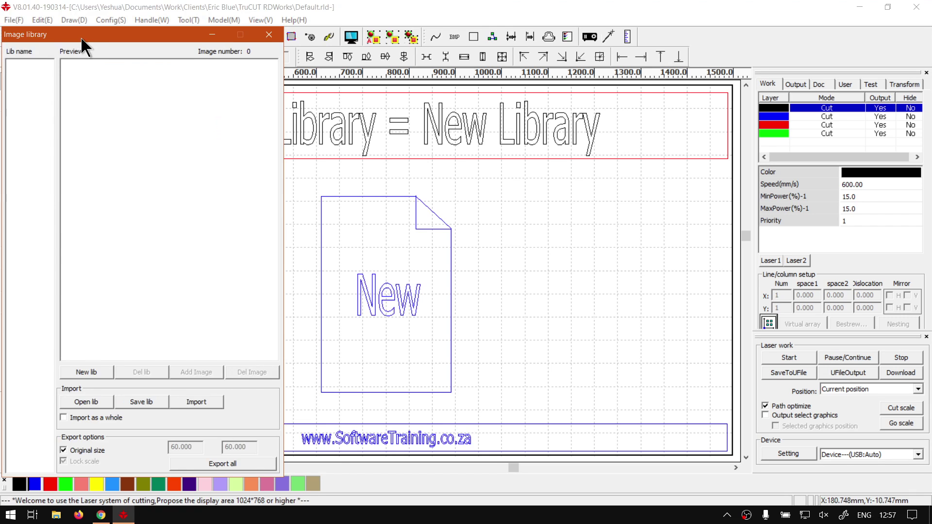
{"action": "left_click_drag", "start_coordinate": [81, 39], "coordinate": [341, 21]}
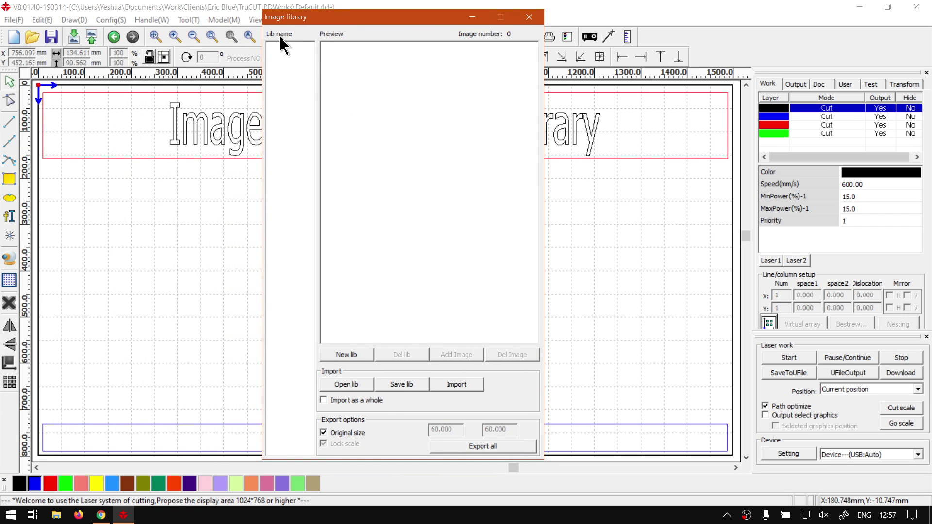
{"action": "key", "text": "super+plus"}
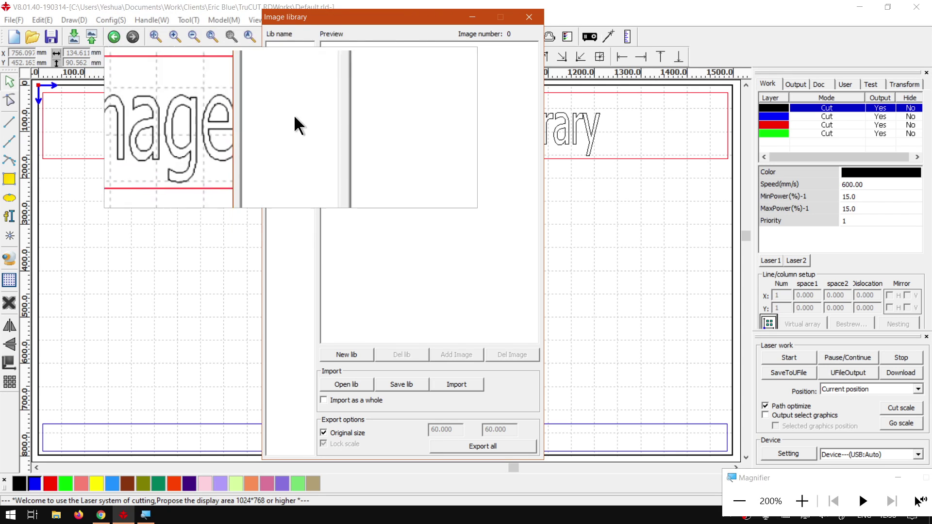
{"action": "key", "text": "super+Escape"}
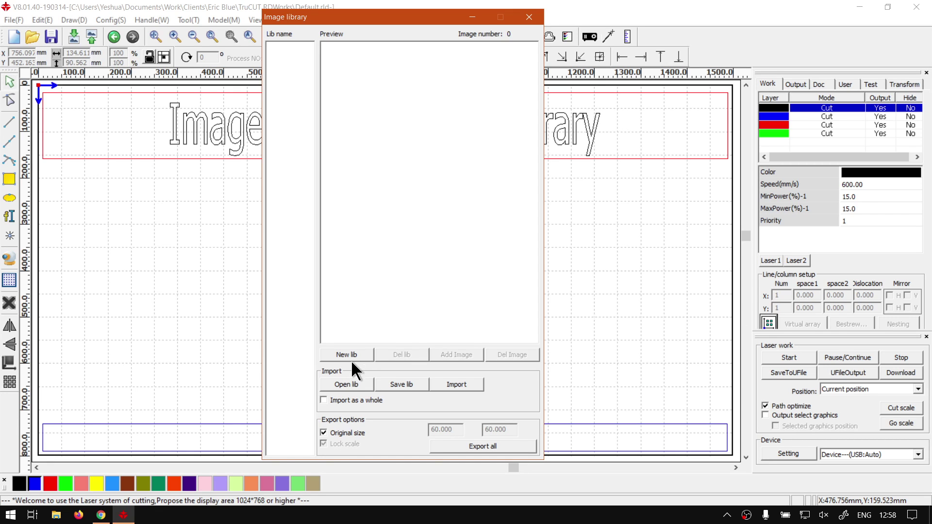
Begin a new library and enter Images as its library name and library file name.
{"action": "key", "text": "super+plus"}
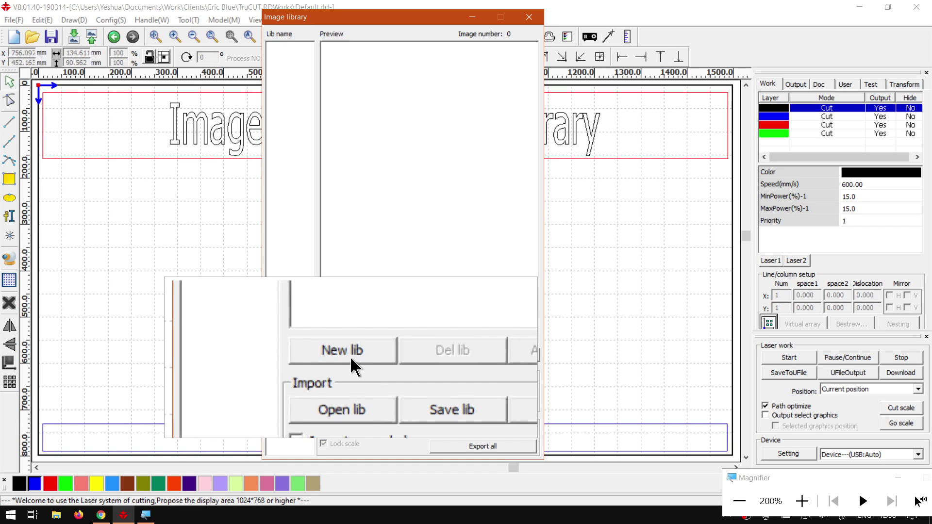
{"action": "left_click", "coordinate": [350, 353]}
{"action": "key", "text": "super+Escape"}
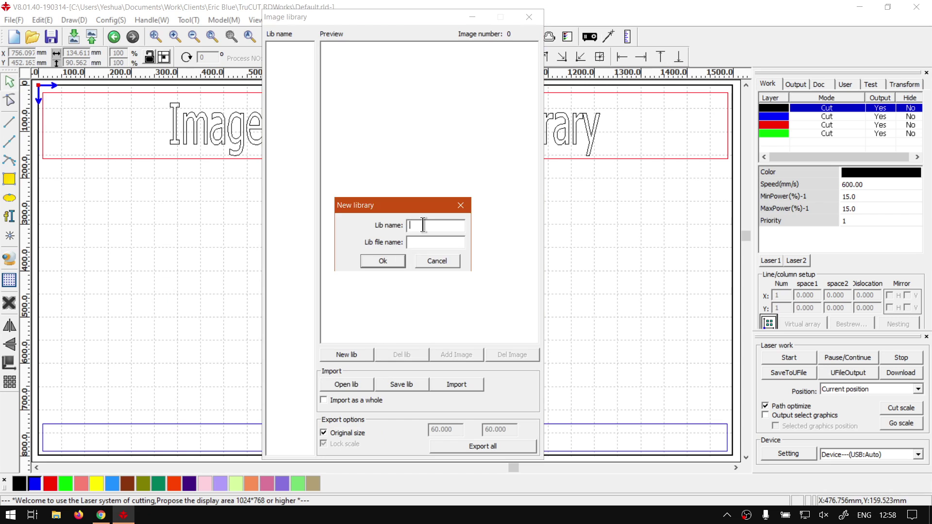
{"action": "key", "text": "super+plus"}
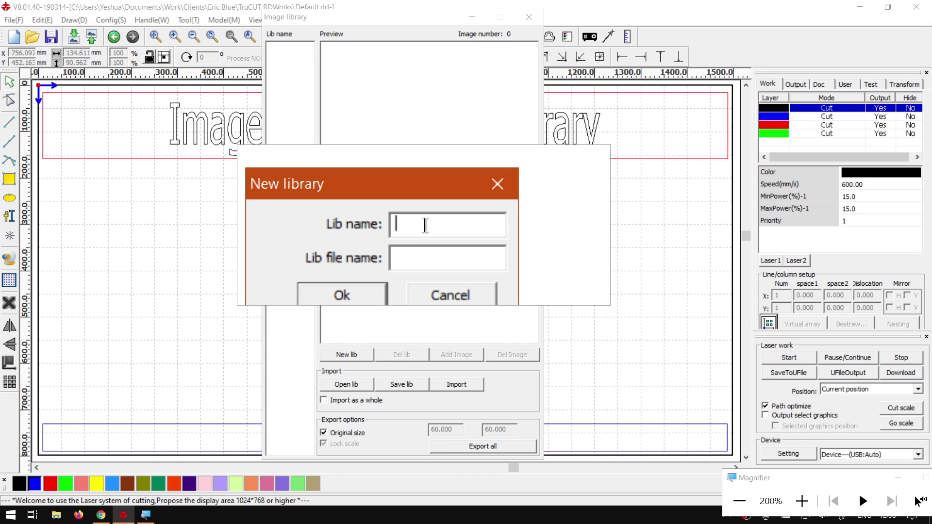
{"action": "key", "text": "super+Escape"}
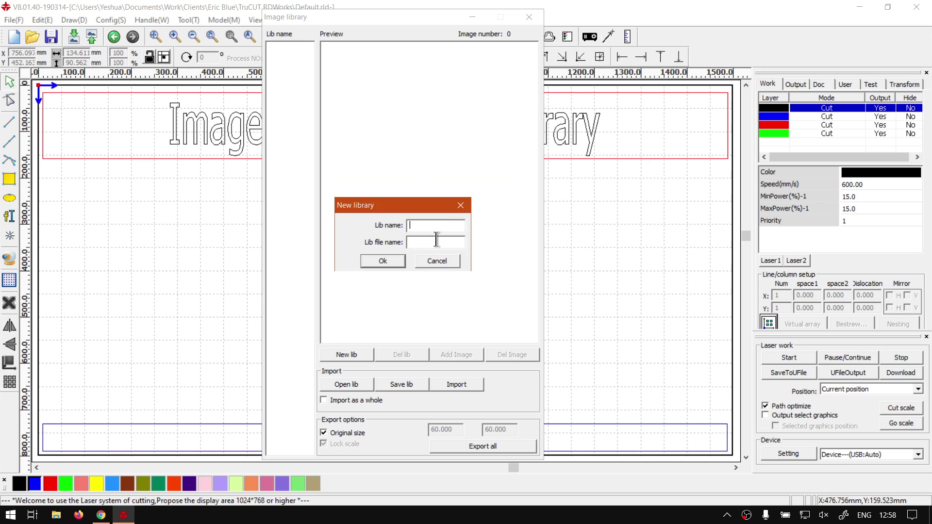
{"action": "key", "text": "super+plus"}
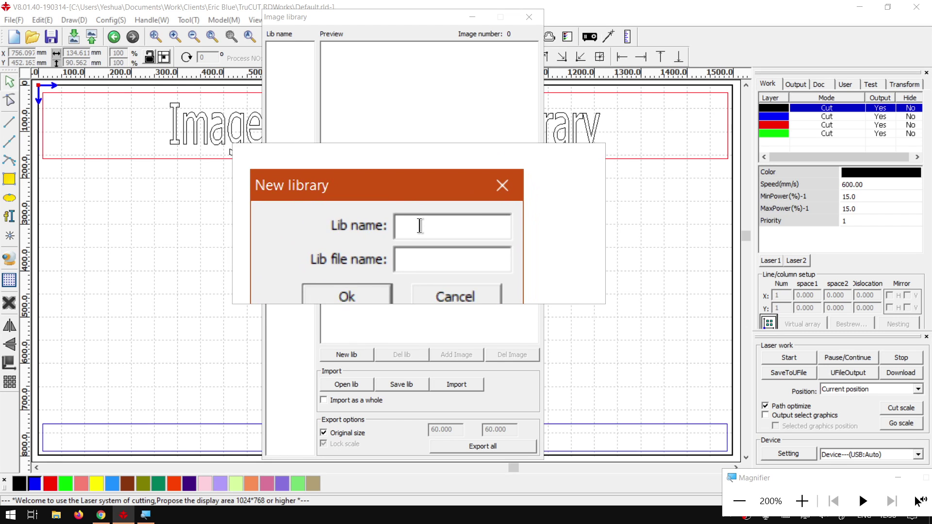
{"action": "type", "text": "Images"}
{"action": "left_click", "coordinate": [442, 257]}
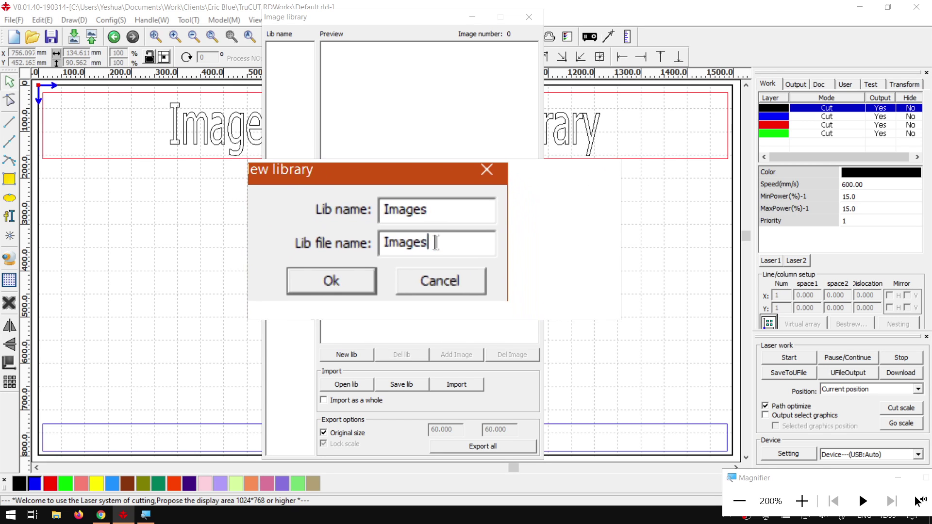
{"action": "type", "text": "2"}
{"action": "key", "text": "BackSpace"}
{"action": "left_click", "coordinate": [439, 224]}
{"action": "type", "text": "2"}
{"action": "key", "text": "BackSpace"}
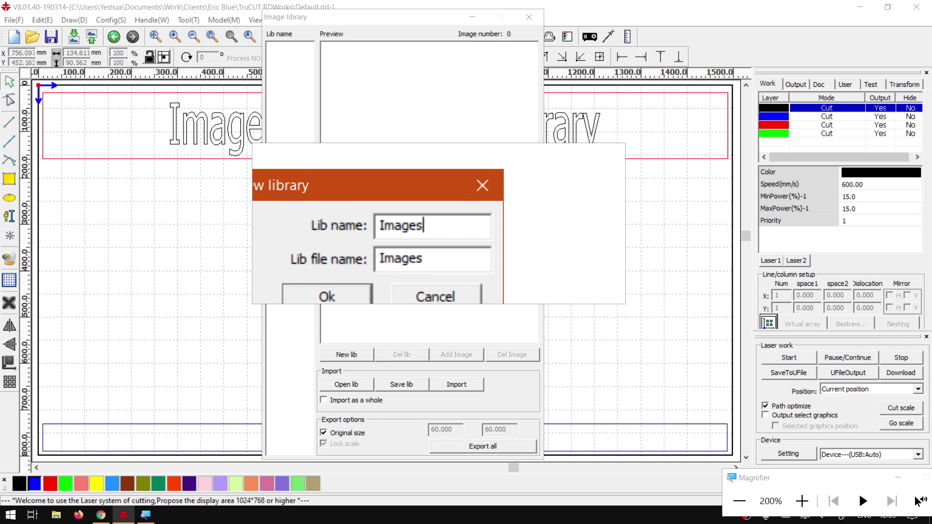
Set the library file name to Images with a capital I and create the library.
{"action": "left_click", "coordinate": [442, 242]}
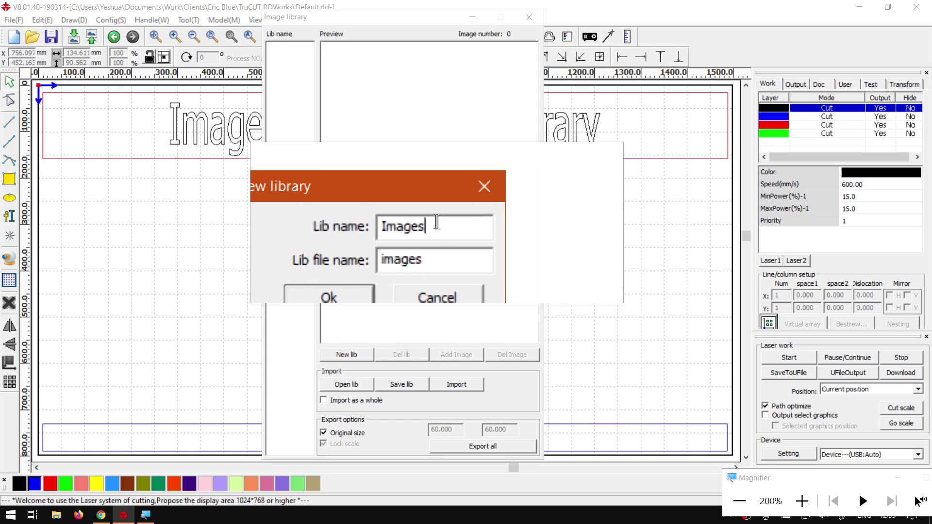
{"action": "left_click_drag", "start_coordinate": [412, 241], "coordinate": [408, 242]}
{"action": "type", "text": "I"}
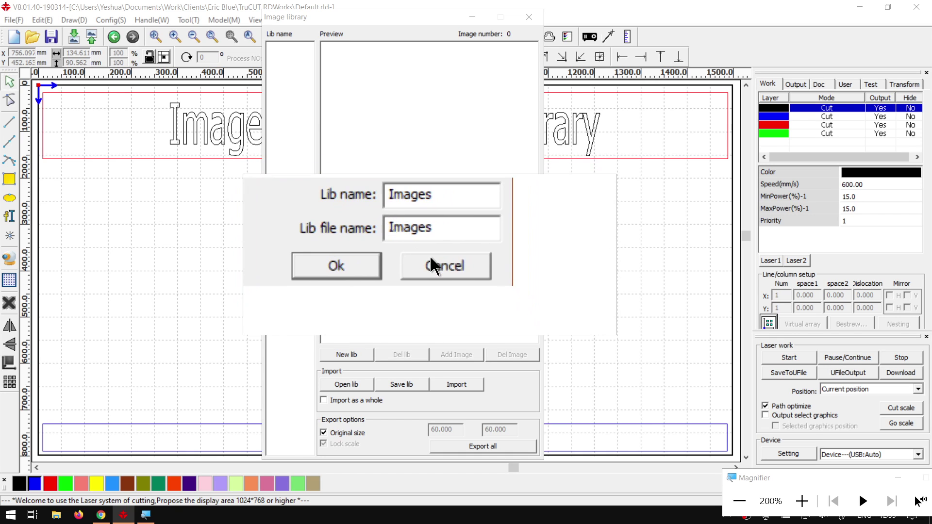
{"action": "left_click", "coordinate": [384, 261]}
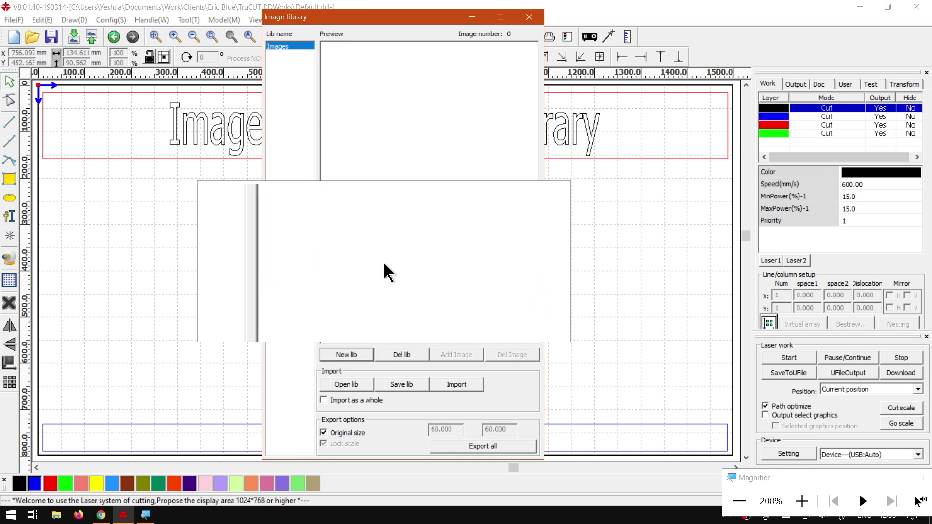
{"action": "key", "text": "super+Escape"}
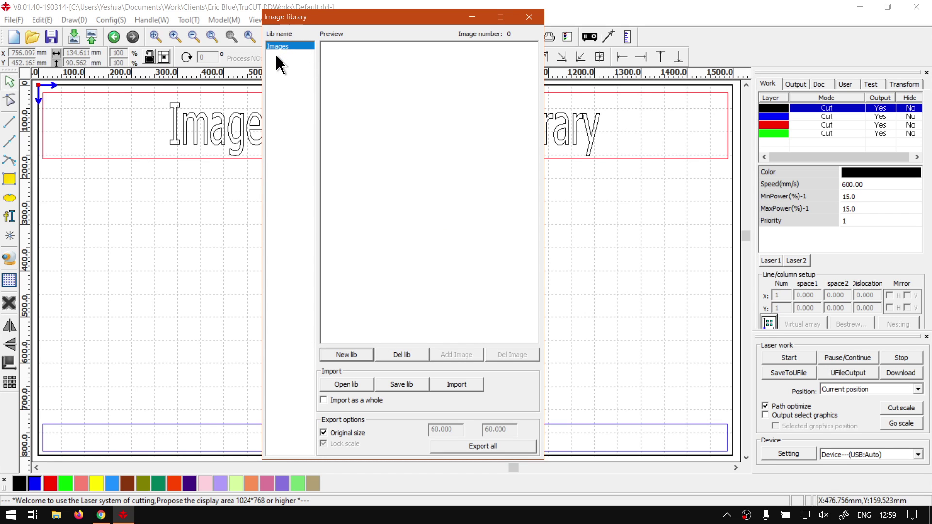
{"action": "key", "text": "super+plus"}
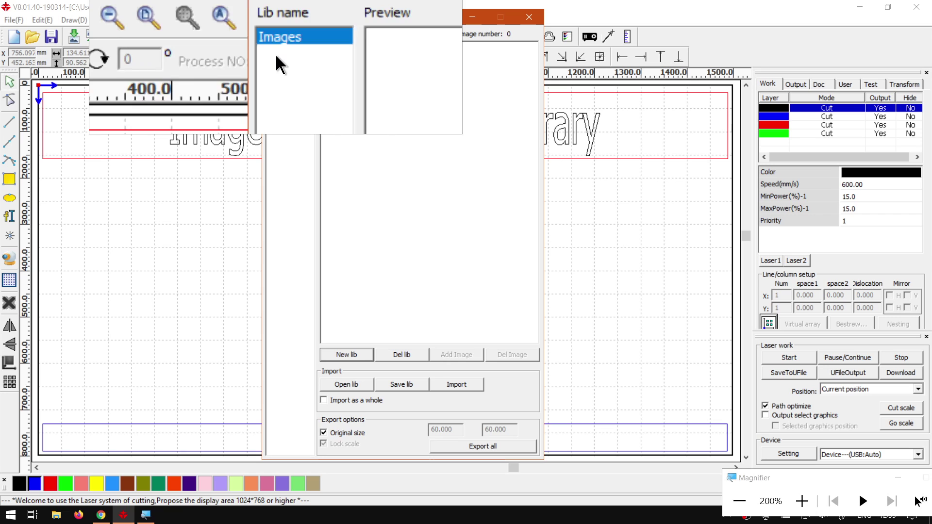
{"action": "key", "text": "super+Escape"}
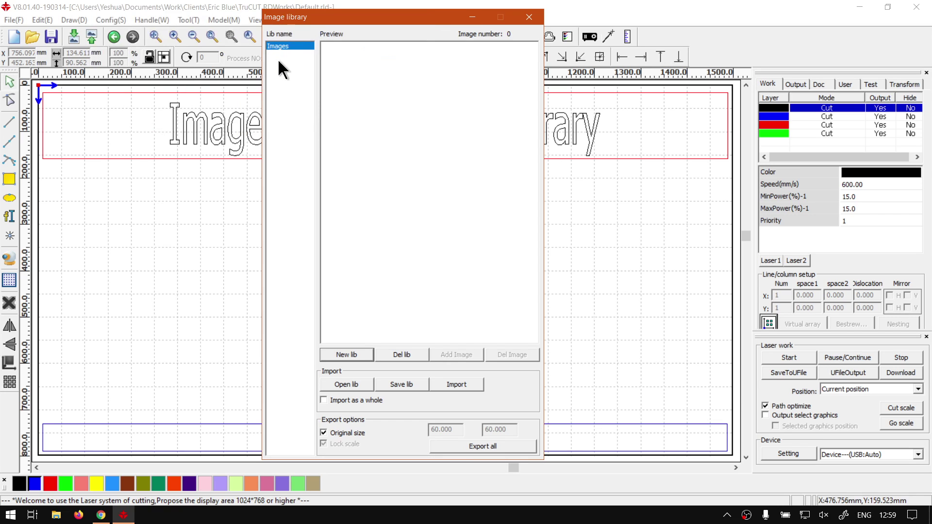
Create a second library with Shapes as both its library name and library file name.
{"action": "left_click", "coordinate": [364, 359]}
{"action": "left_click", "coordinate": [414, 226]}
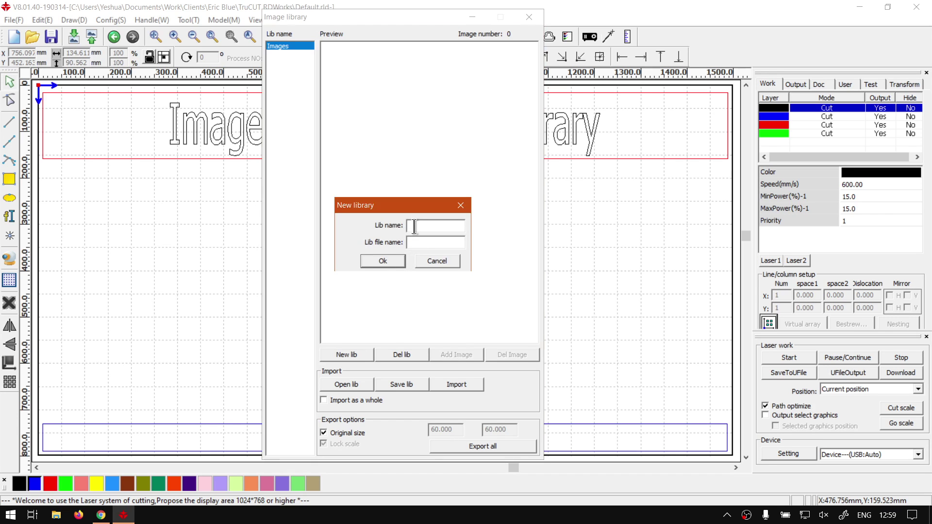
{"action": "key", "text": "super+plus"}
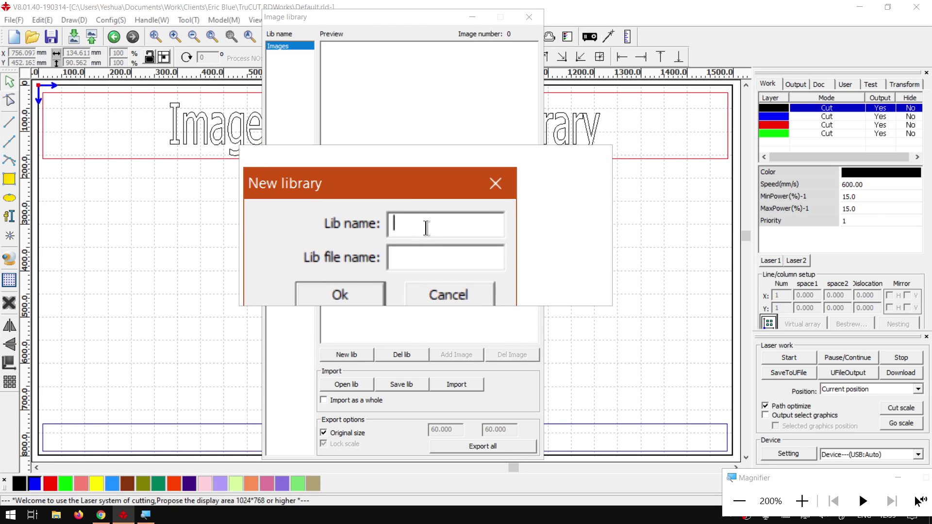
{"action": "type", "text": "Shapes"}
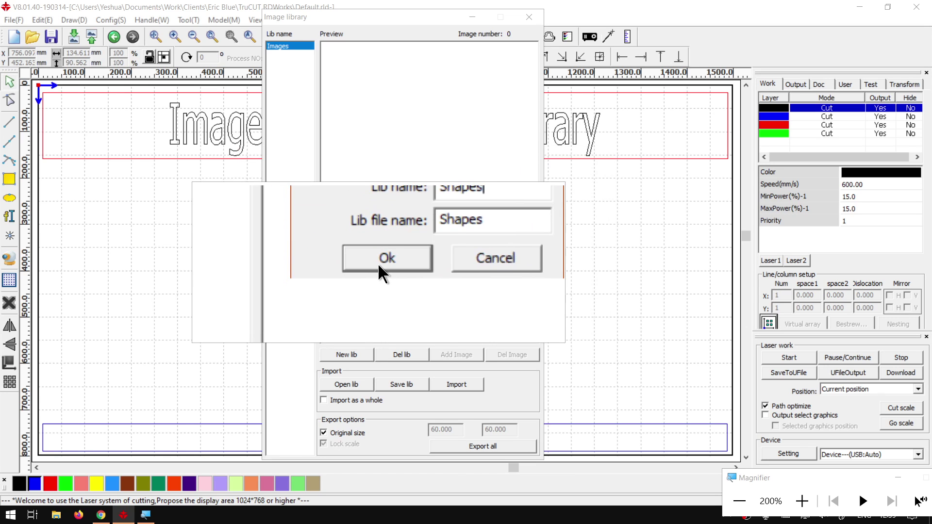
{"action": "left_click", "coordinate": [378, 263]}
{"action": "key", "text": "super+Escape"}
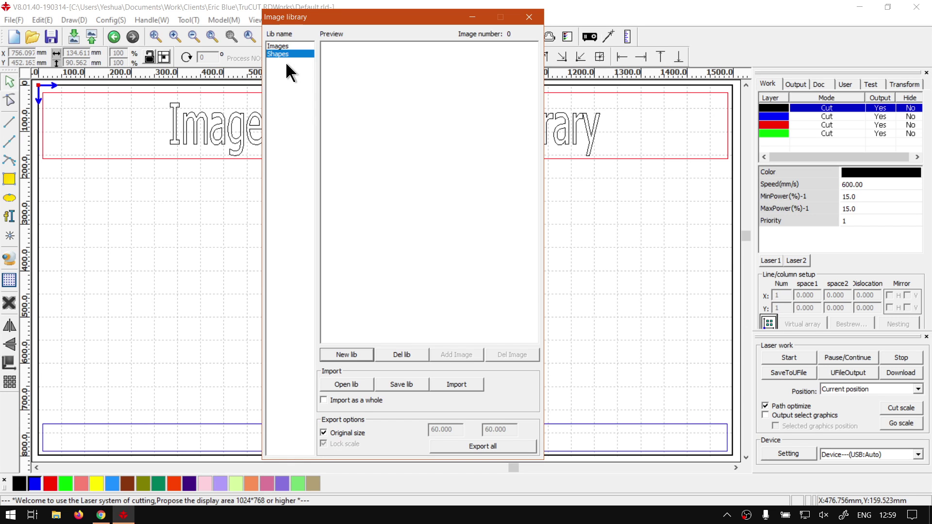
{"action": "key", "text": "super+plus"}
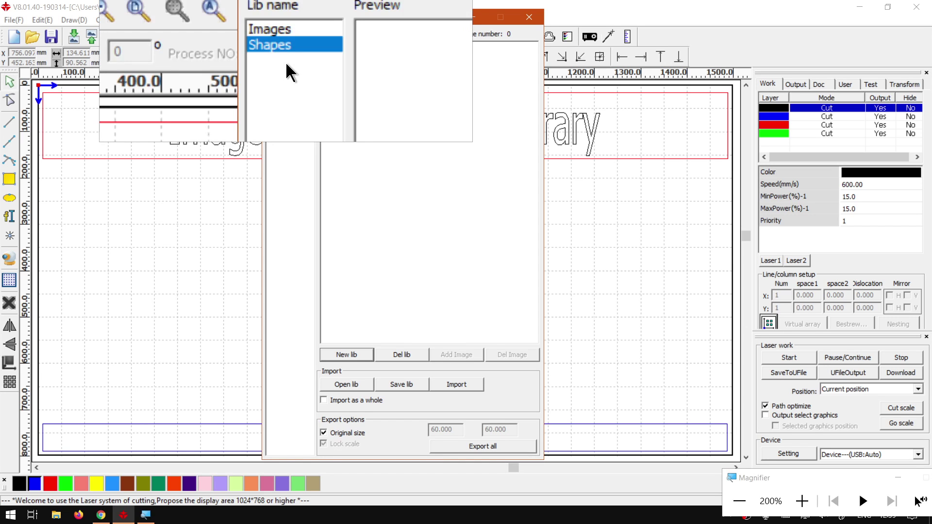
{"action": "key", "text": "super+Escape"}
Create a third library named Test in the image library.
{"action": "left_click", "coordinate": [347, 352]}
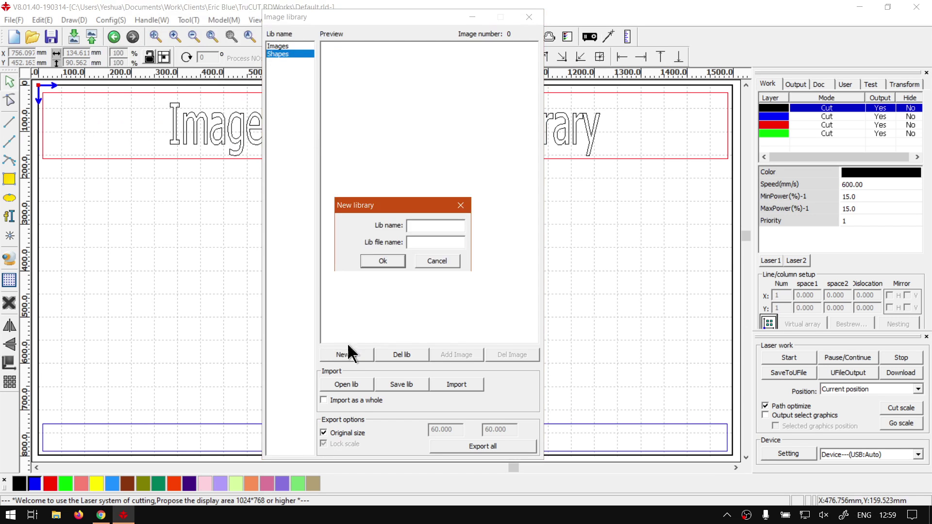
{"action": "left_click", "coordinate": [417, 225]}
{"action": "type", "text": "Test"}
{"action": "left_click", "coordinate": [393, 264]}
Delete the Test library from the image library.
{"action": "left_click", "coordinate": [284, 55]}
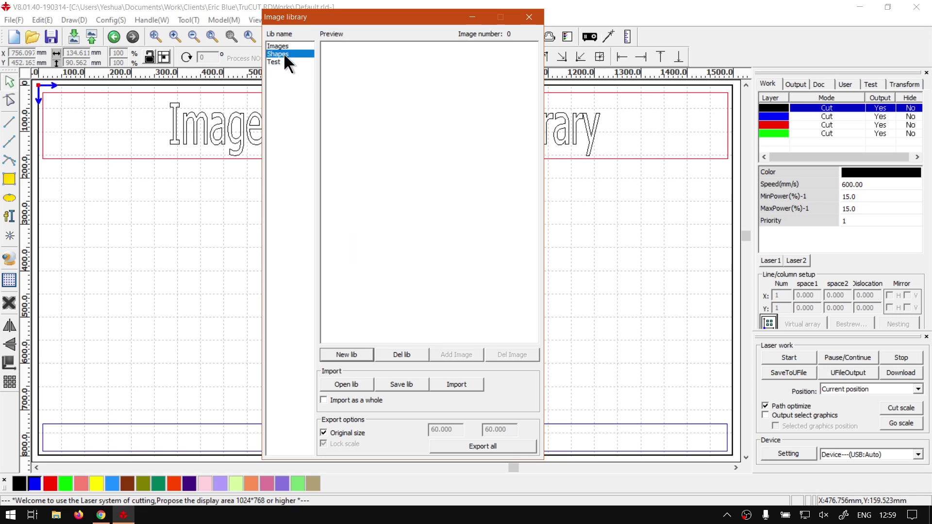
{"action": "left_click", "coordinate": [277, 62]}
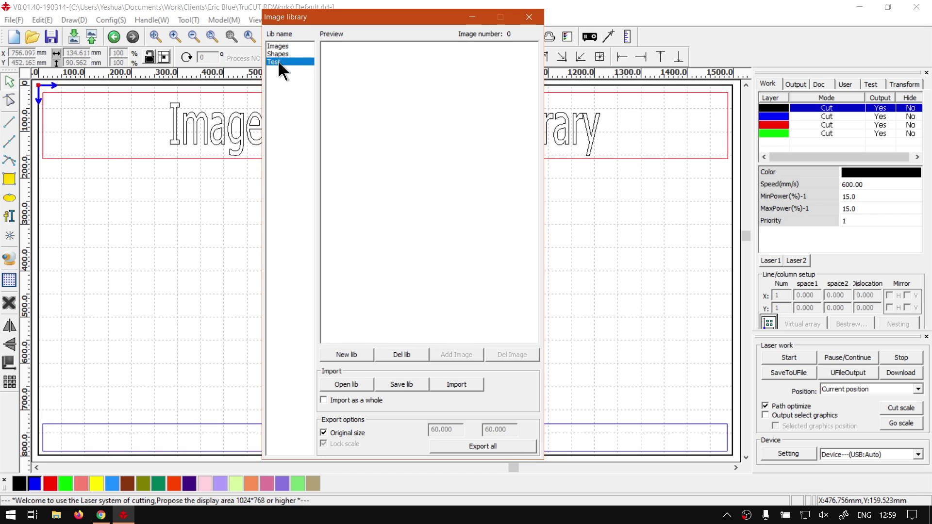
{"action": "key", "text": "super+plus"}
{"action": "left_click", "coordinate": [400, 354]}
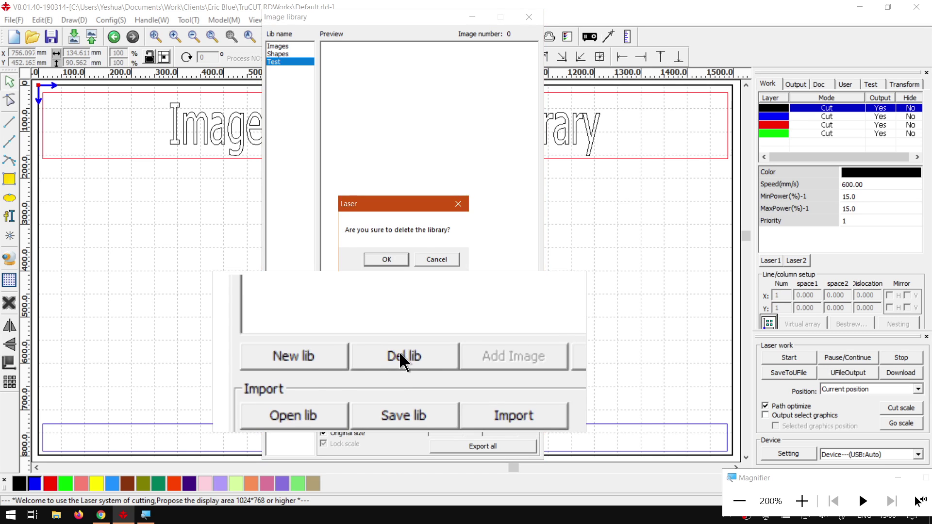
{"action": "key", "text": "super+Escape"}
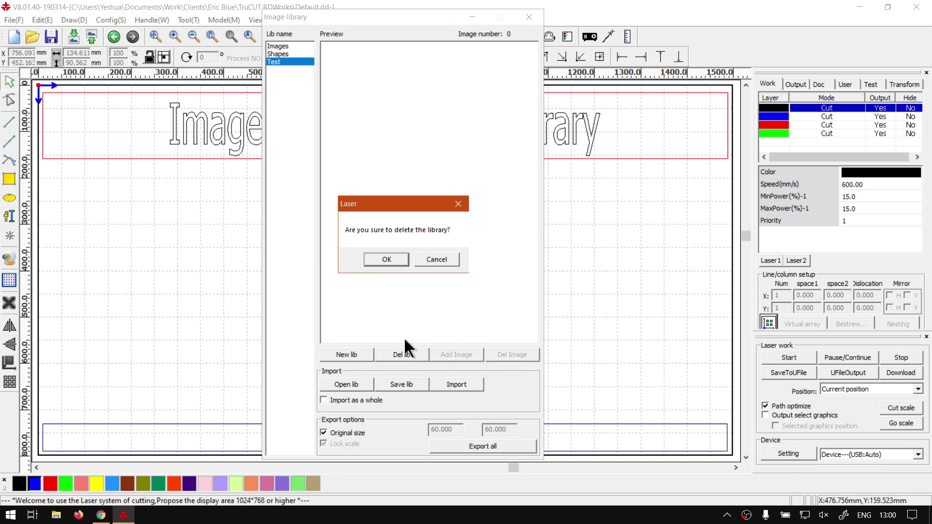
{"action": "left_click", "coordinate": [395, 261]}
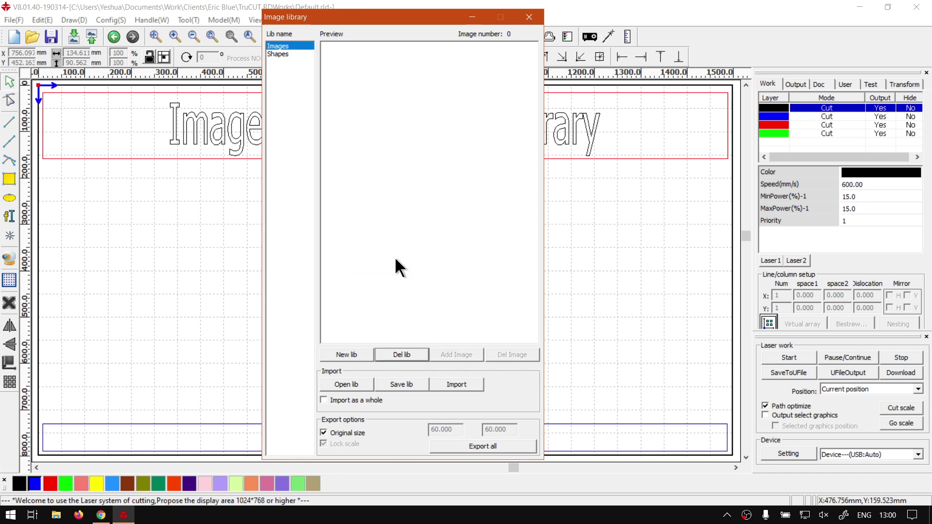
Save the Images library as an image library (*.lib) file named Images in the TruCUT RDWorks folder.
{"action": "left_click", "coordinate": [285, 46]}
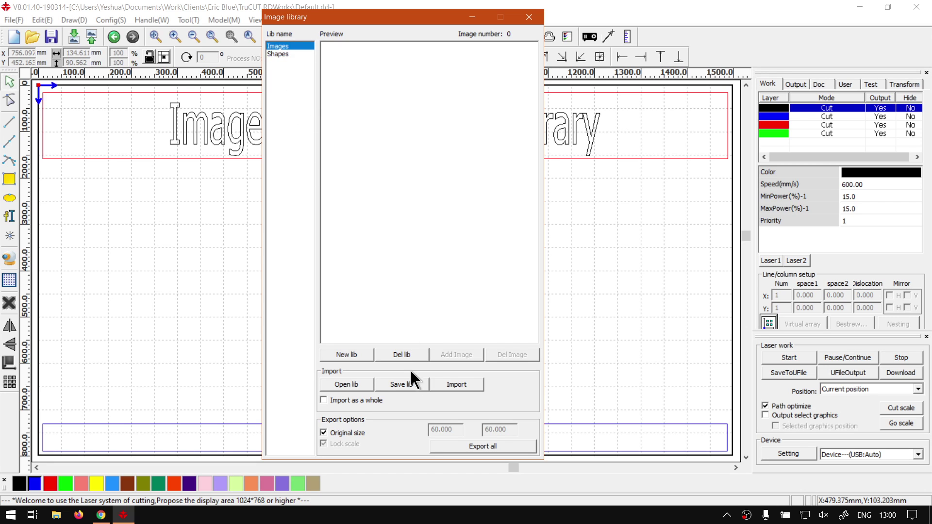
{"action": "left_click", "coordinate": [403, 385]}
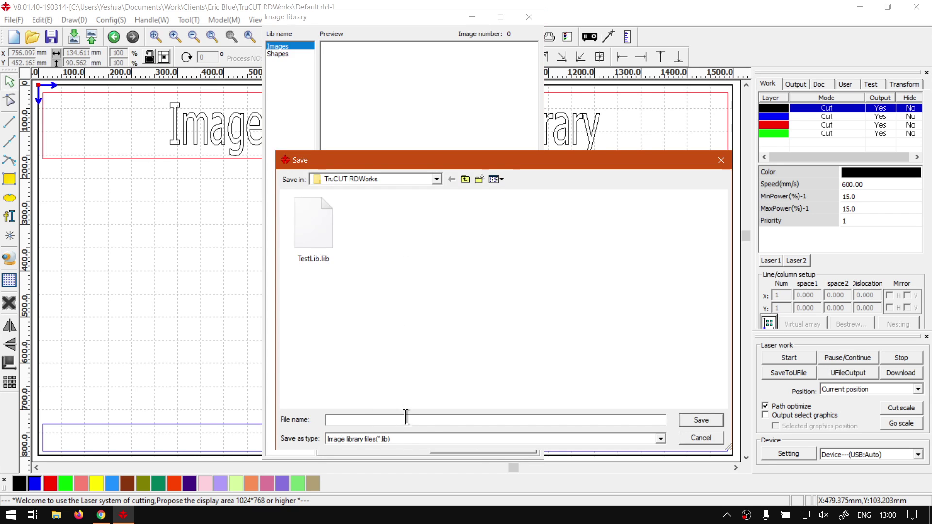
{"action": "left_click", "coordinate": [660, 438]}
{"action": "left_click", "coordinate": [539, 438]}
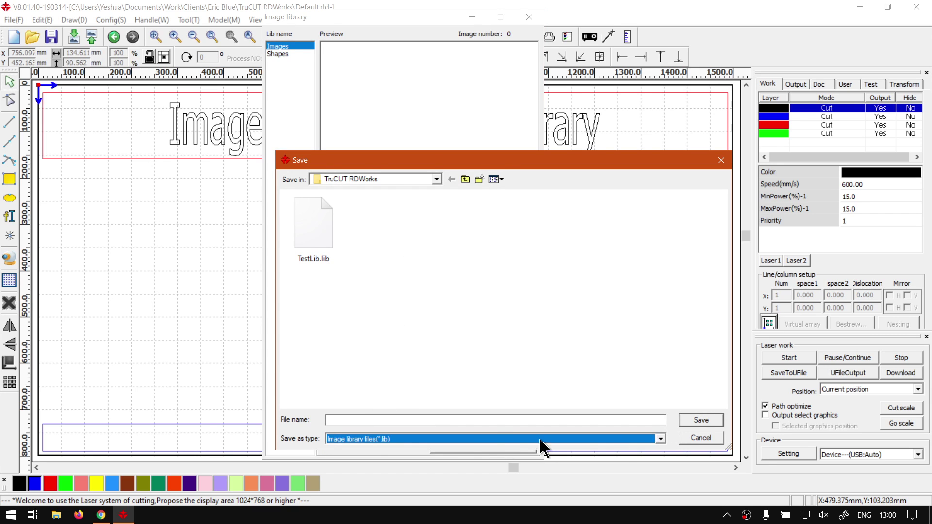
{"action": "left_click", "coordinate": [489, 421]}
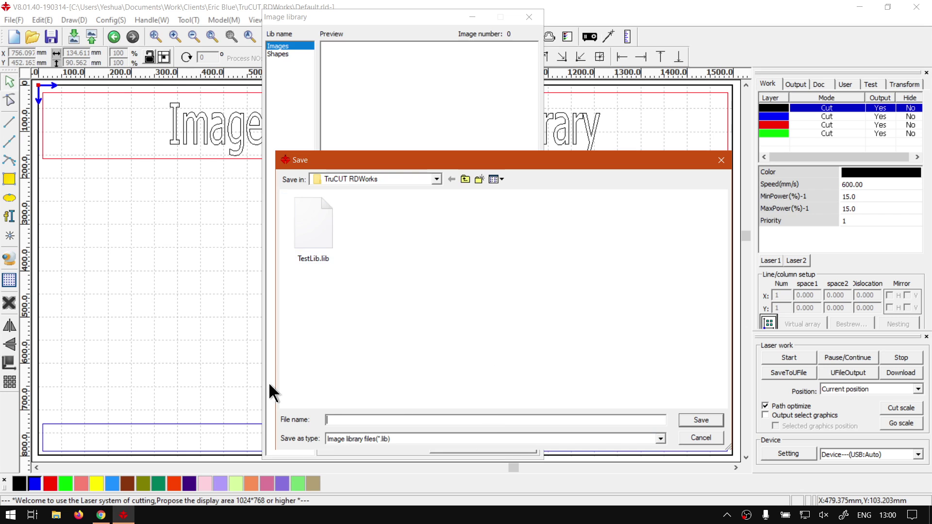
{"action": "type", "text": "Images"}
{"action": "left_click", "coordinate": [691, 421]}
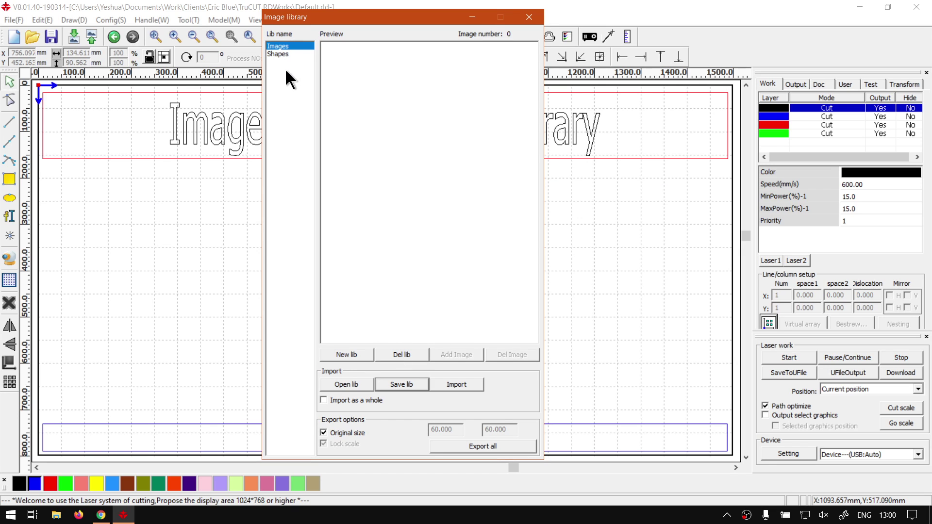
Save the Shapes library as an image library (*.lib) file named Shapes in the TruCUT RDWorks folder.
{"action": "left_click", "coordinate": [395, 380]}
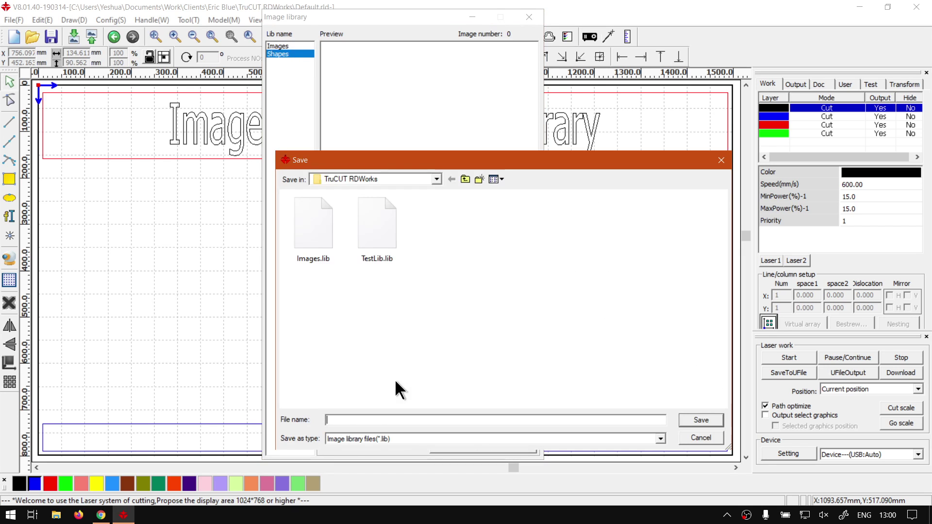
{"action": "type", "text": "Shapes"}
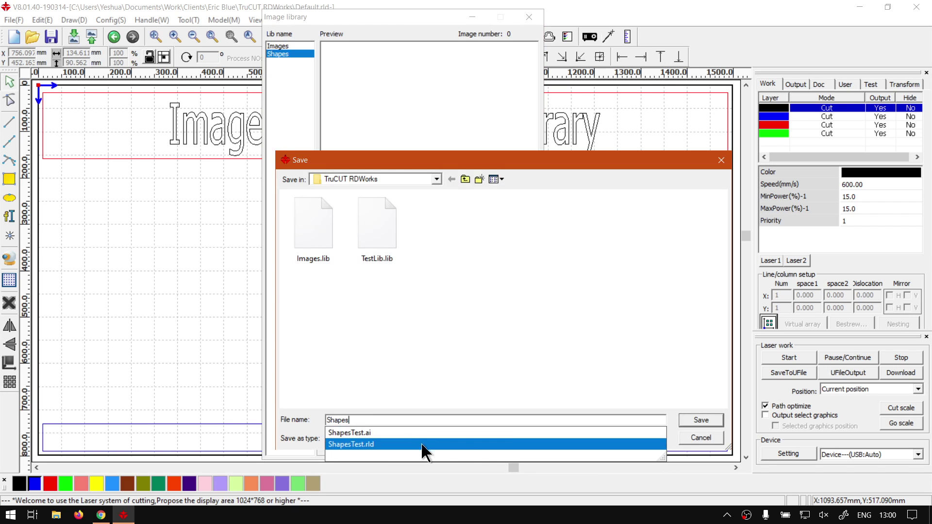
{"action": "left_click", "coordinate": [301, 439]}
{"action": "left_click", "coordinate": [509, 442]}
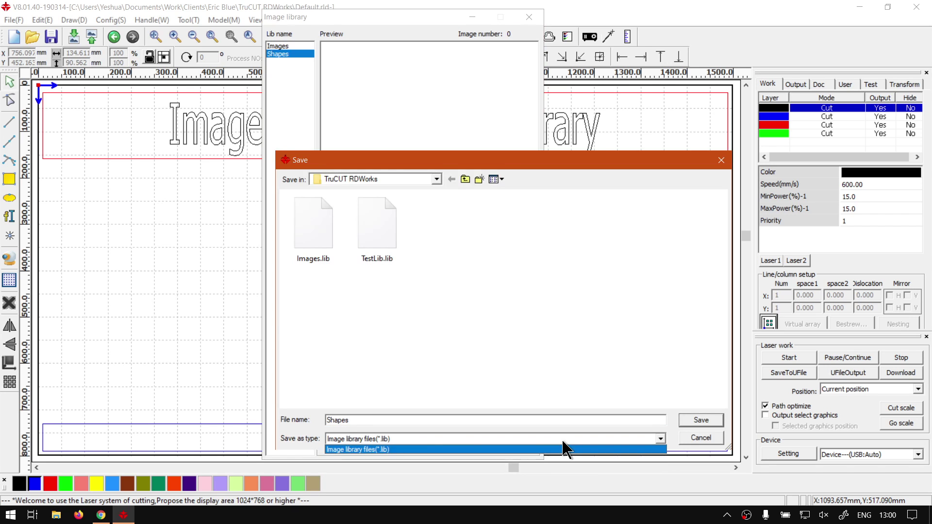
{"action": "left_click", "coordinate": [561, 439]}
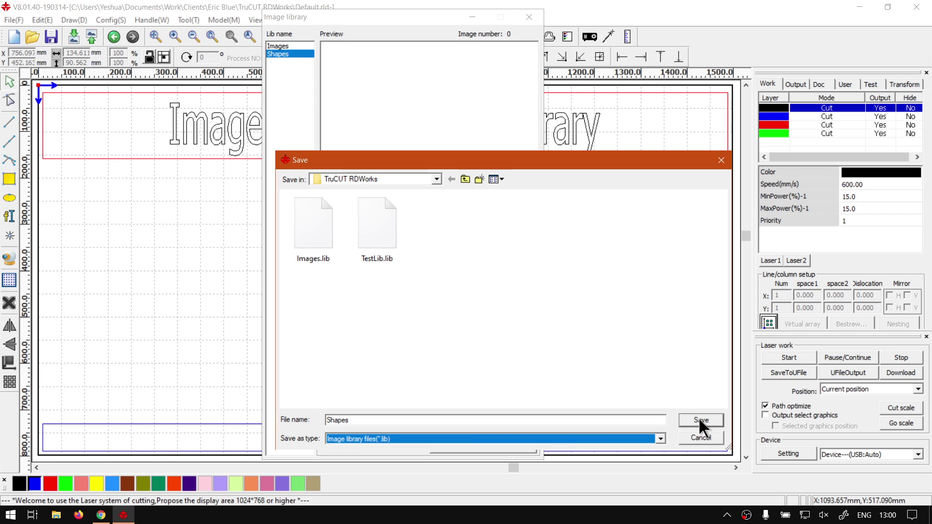
{"action": "left_click", "coordinate": [699, 418]}
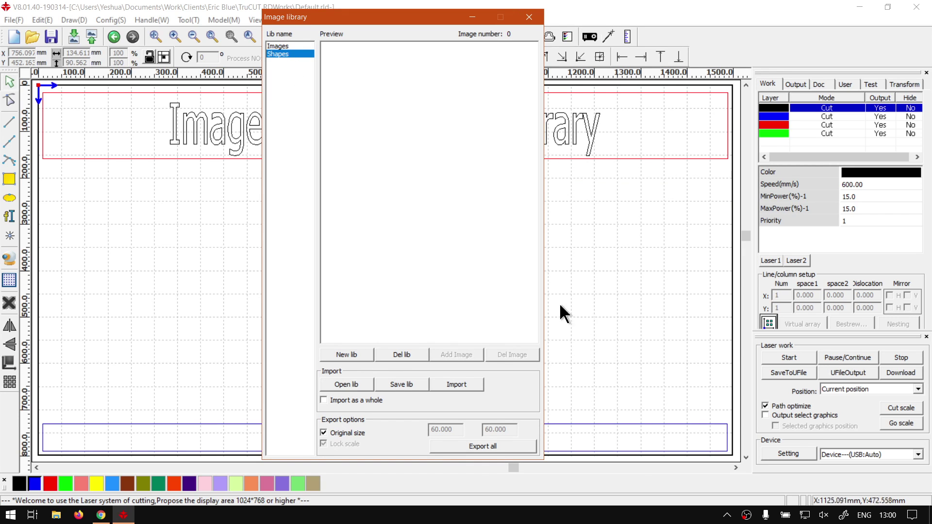
Select the Images library in the library list, and switch to Chrome to view the softwaretraining.co.za home page.
{"action": "left_click", "coordinate": [283, 46]}
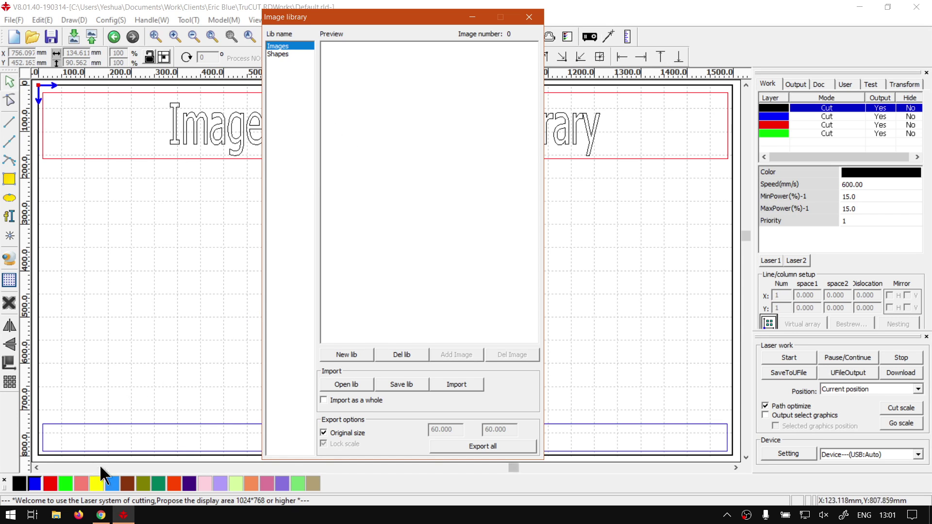
{"action": "left_click", "coordinate": [101, 515]}
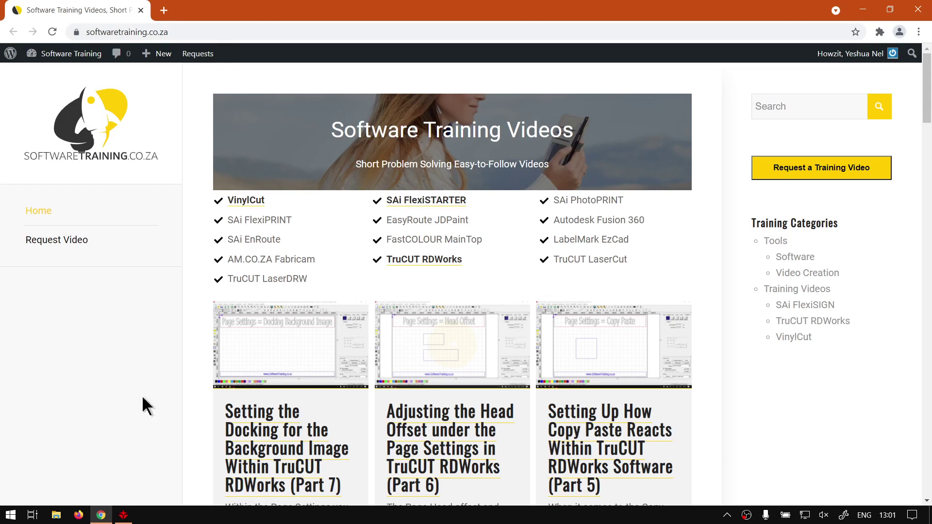